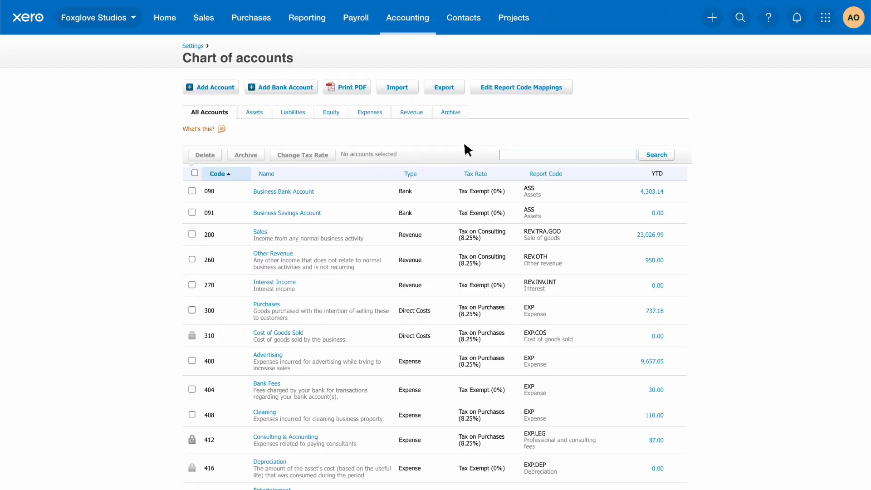
Read the help note explaining what the chart of accounts is, and close it.
click(228, 129)
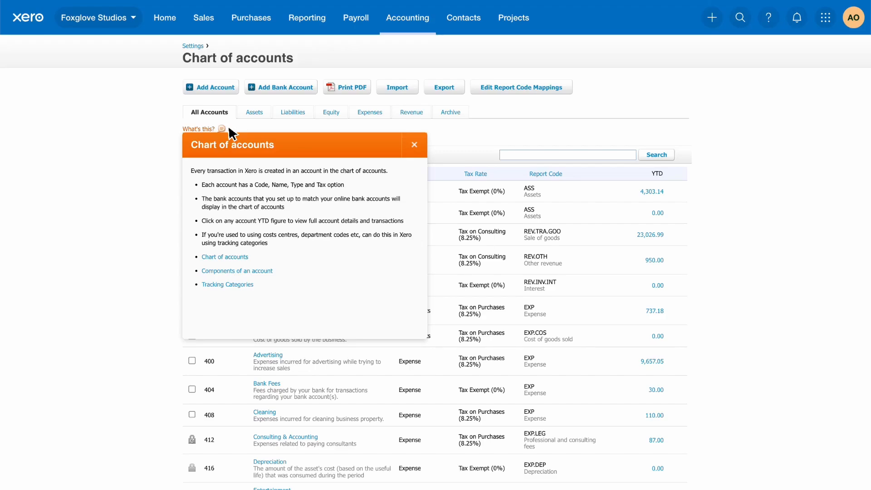
click(229, 129)
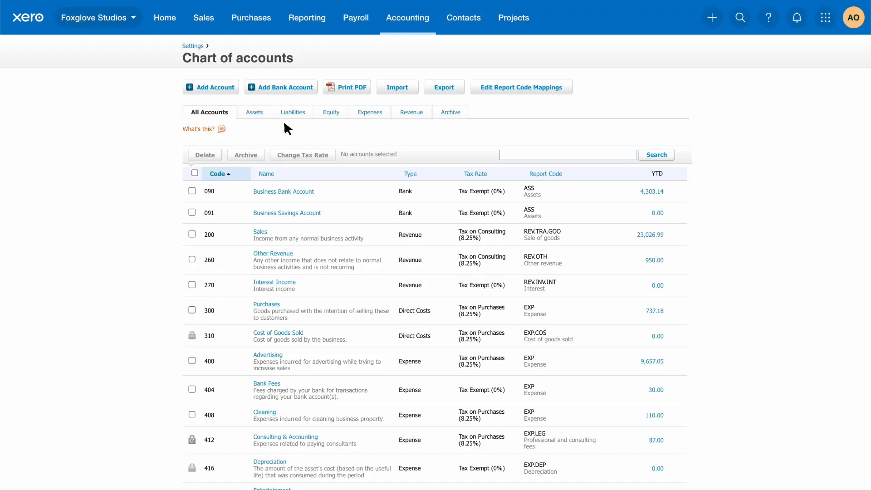
Rename the Sales revenue account (code 200) as "Photoshoot income" and save it.
click(426, 113)
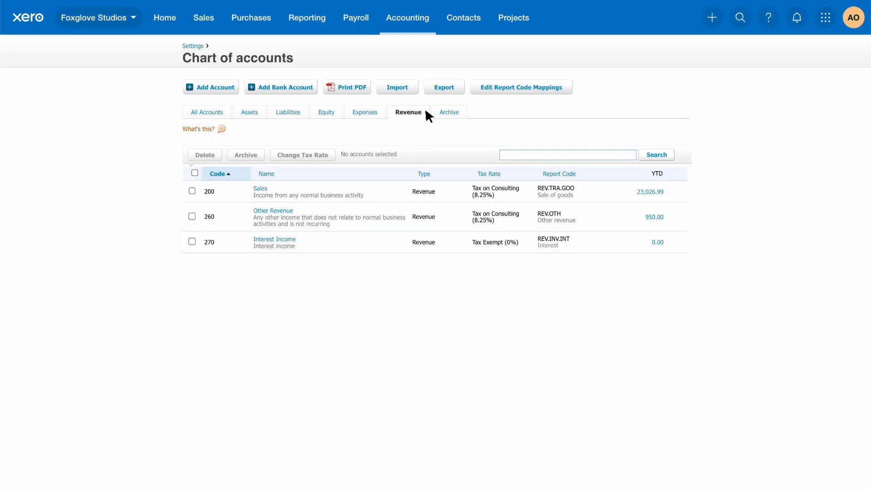
click(273, 187)
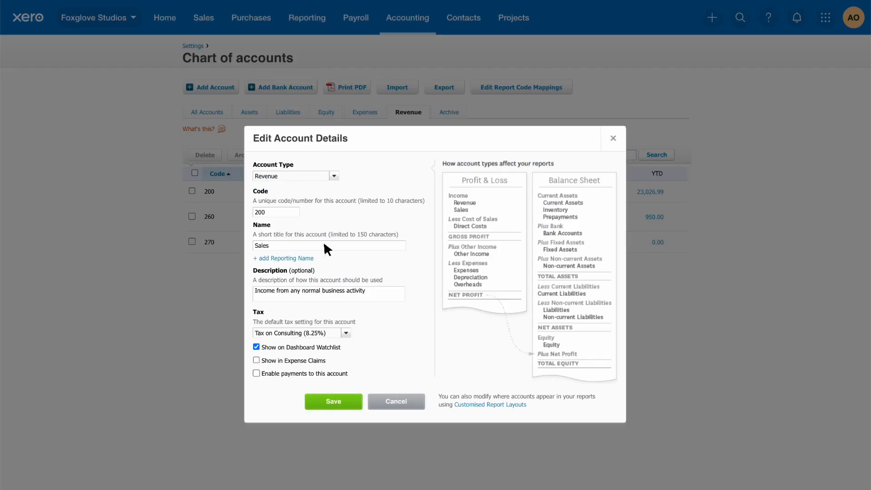
text(Photoshoot income)
click(353, 406)
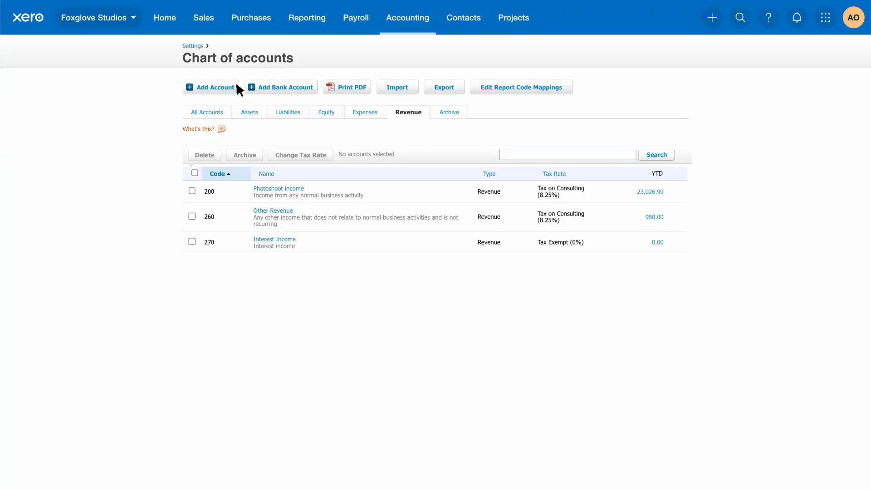
Start a new account in the chart of accounts with the account type Expense.
click(216, 87)
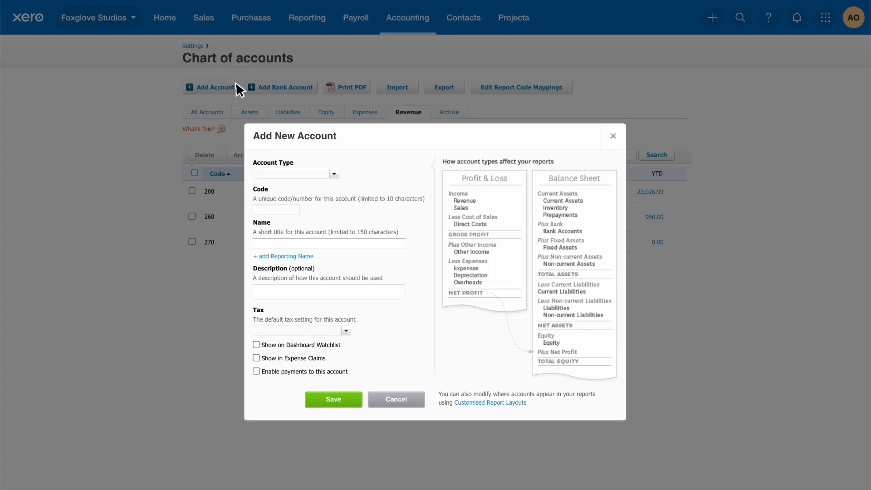
click(334, 174)
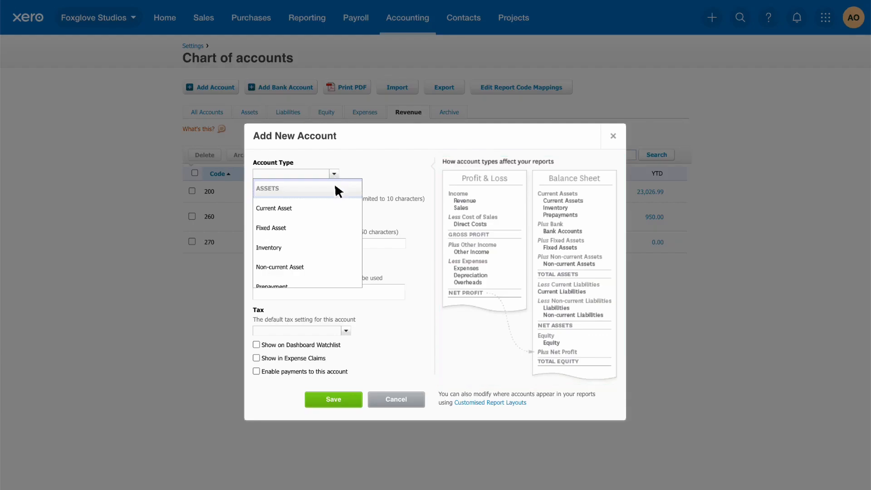
scroll(336, 188, down, 3)
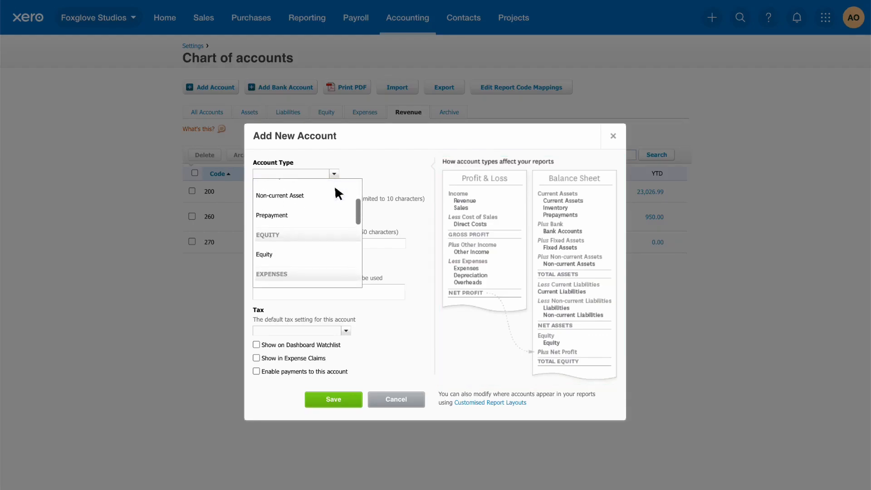
scroll(336, 188, down, 3)
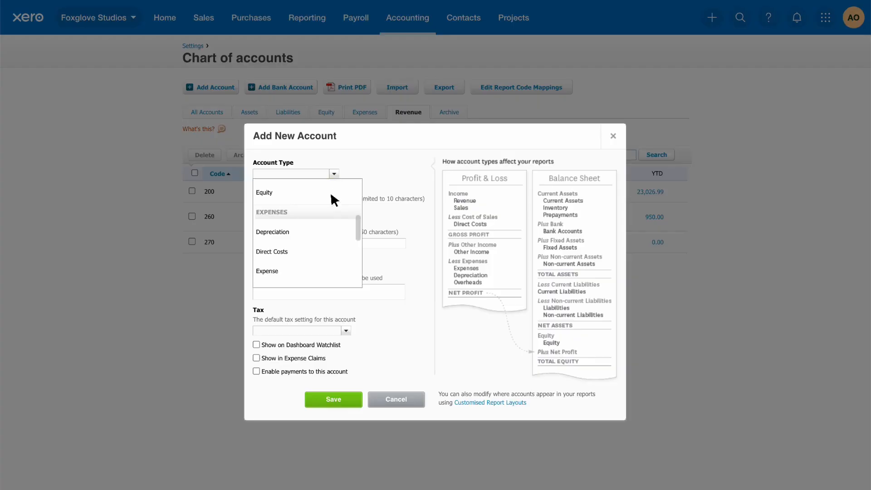
click(286, 272)
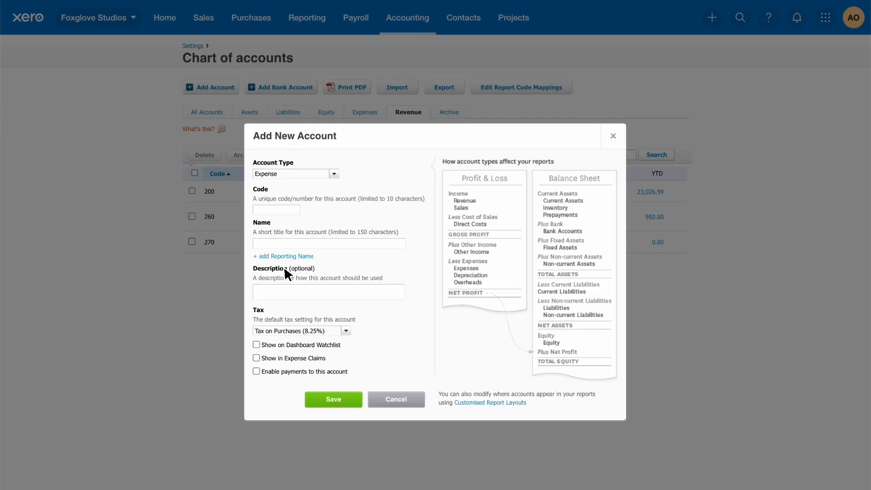
Save the new account with code 480, name "Staff training", description "External courses and training costs" and tax rate Tax on expenses (20%).
click(294, 210)
text(480)
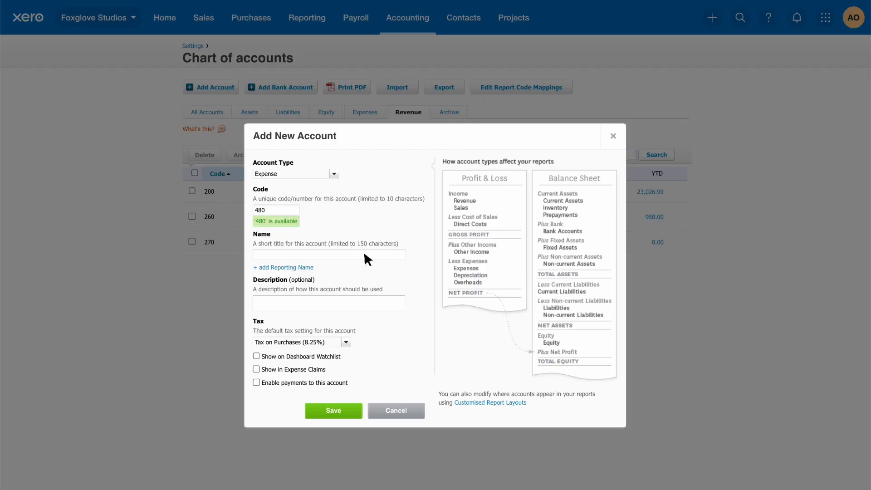
text(Staff training)
text(External courses and training costs)
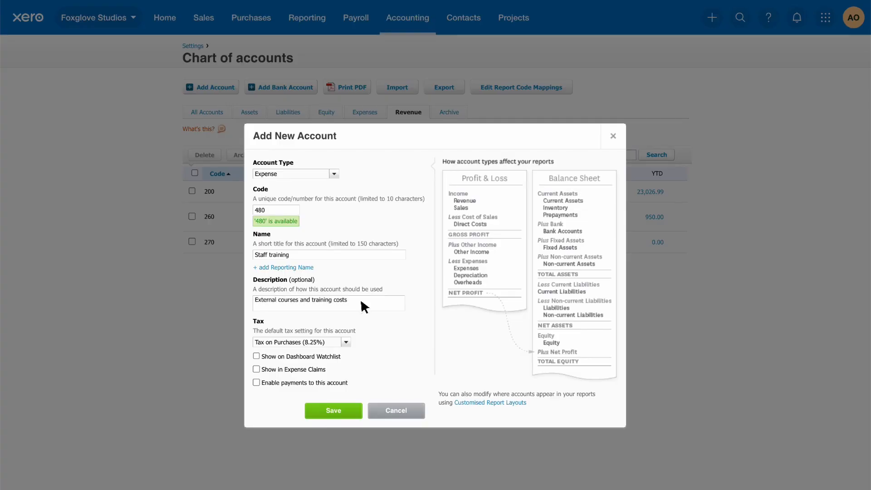
click(331, 341)
click(349, 412)
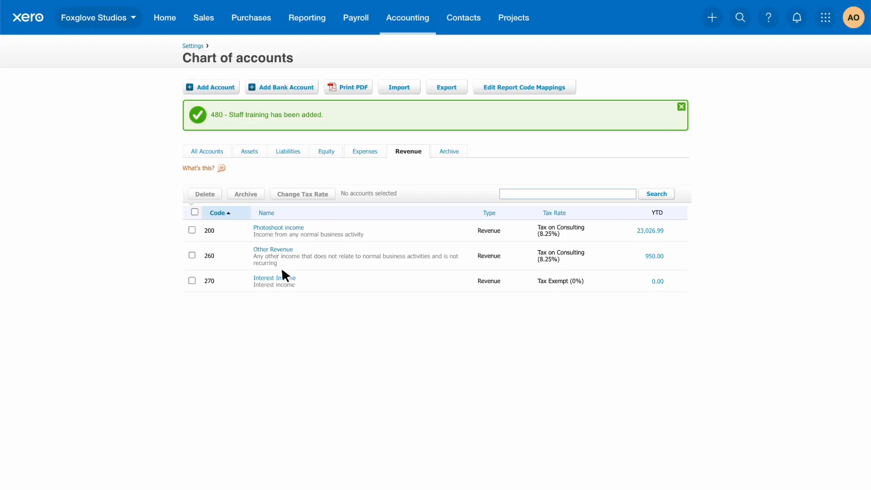
Find the Staff training account in the full list of accounts and check its entry.
click(226, 152)
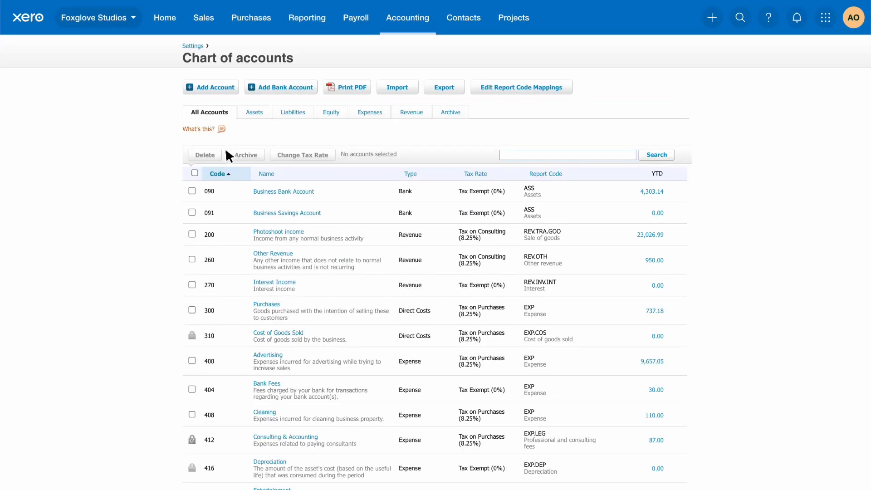
scroll(226, 153, down, 7)
scroll(226, 152, down, 3)
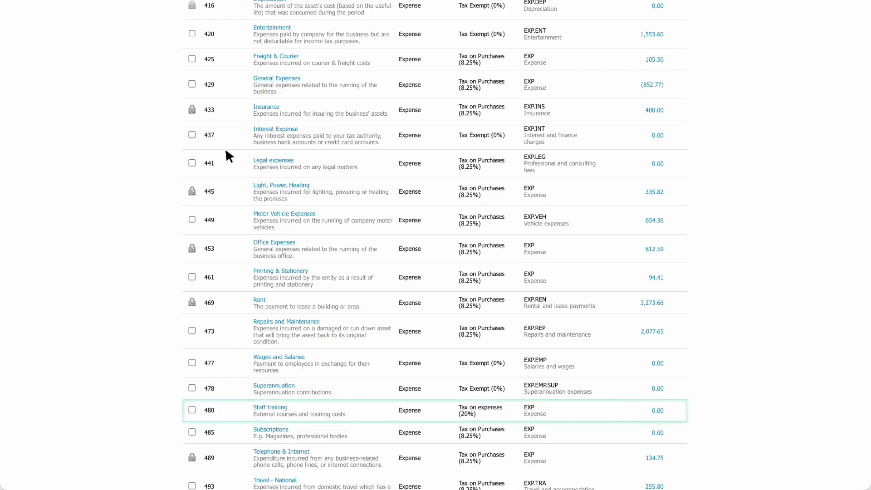
scroll(225, 152, up, 1)
scroll(225, 148, up, 9)
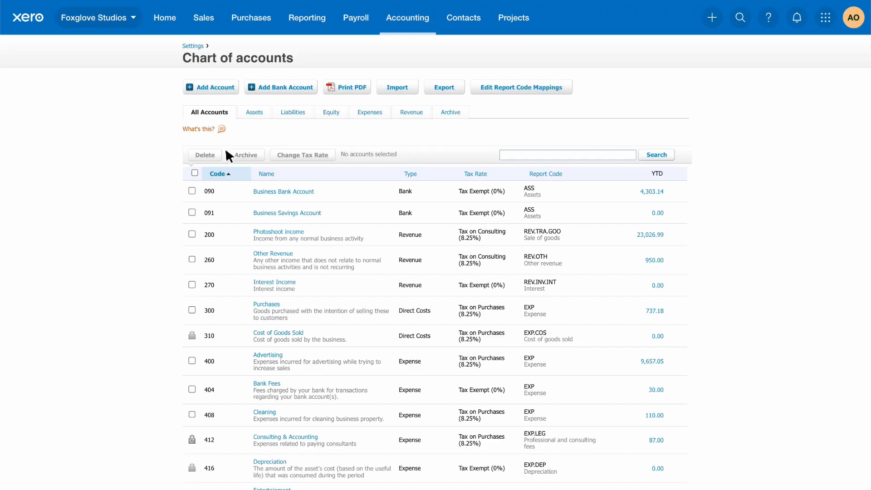
Archive the Interest Income account (code 270) from the full list of accounts.
click(191, 285)
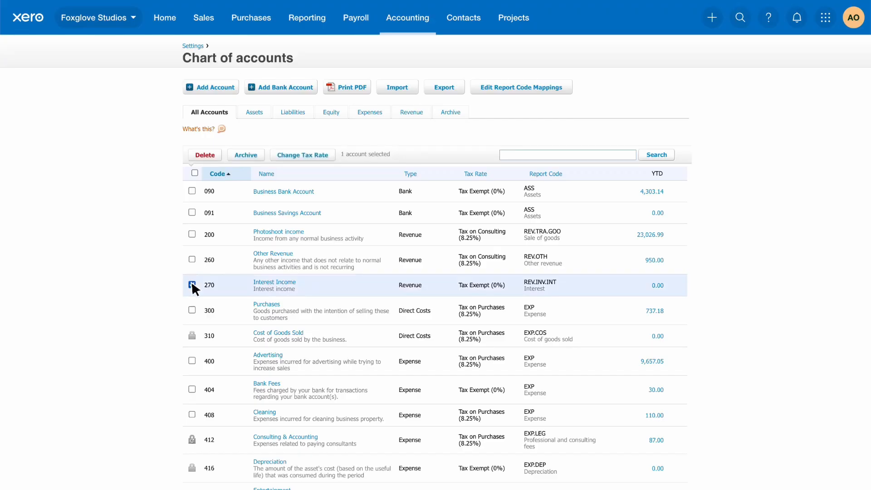
click(247, 155)
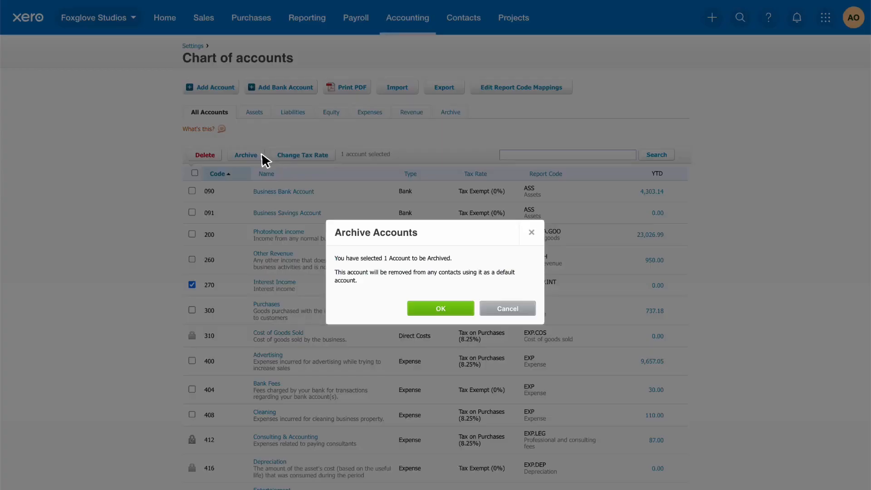
click(459, 311)
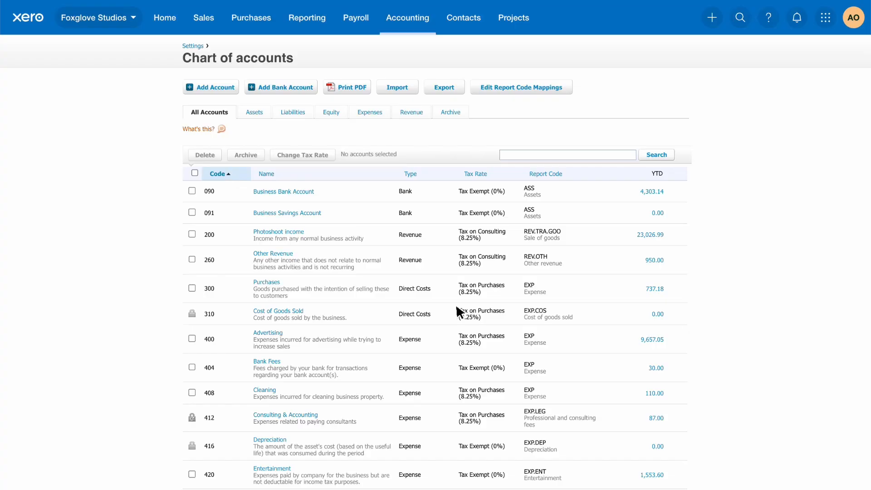
Restore the Interest Income account from the archived accounts.
click(465, 113)
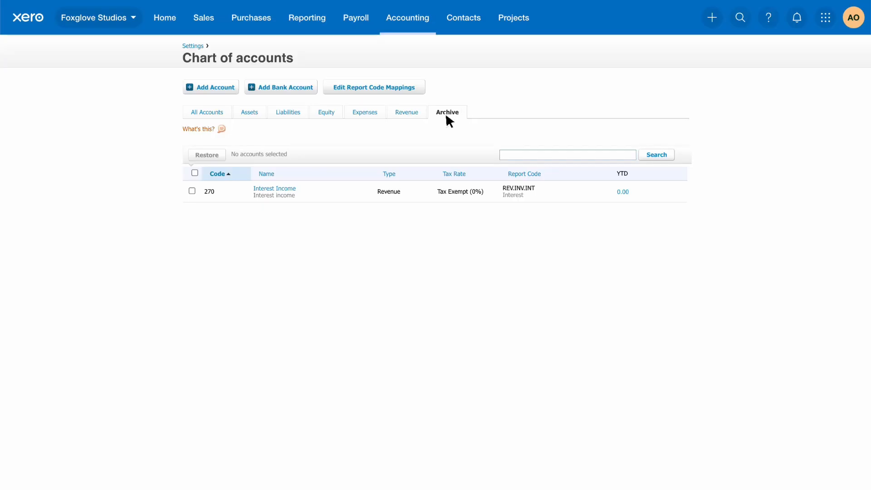
click(192, 191)
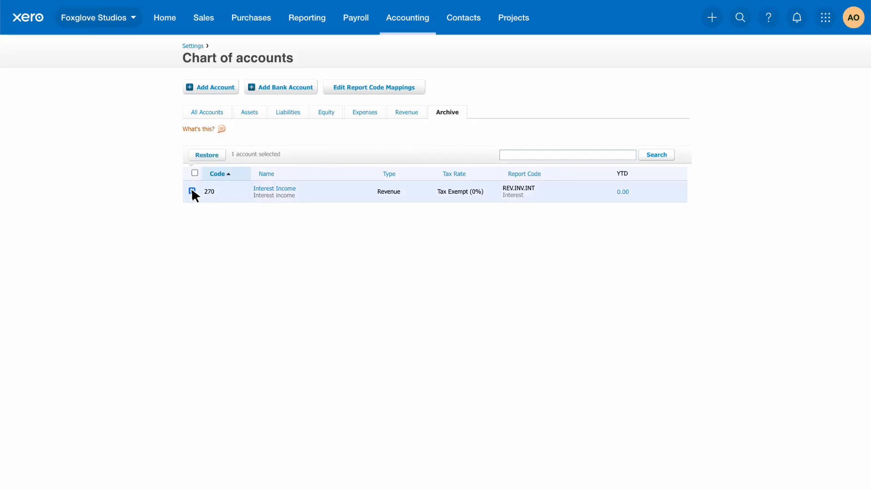
click(222, 154)
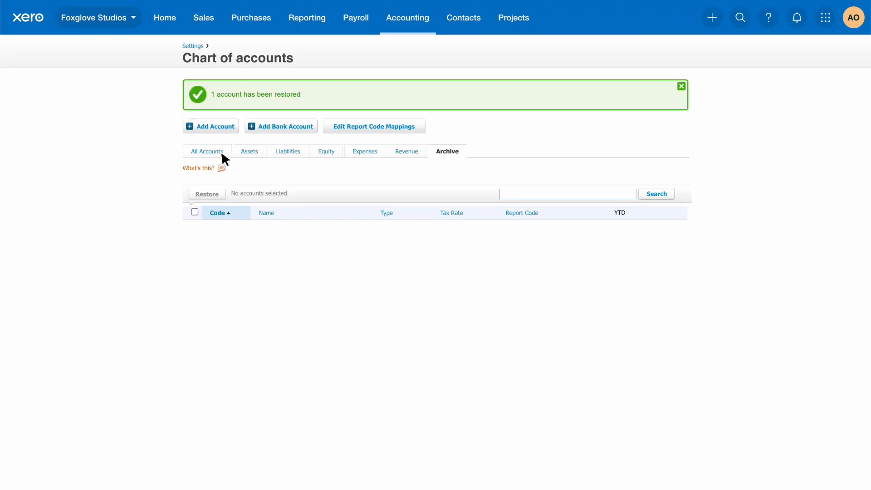
Delete the Interest Income account (code 270) permanently from the full list of accounts.
click(222, 151)
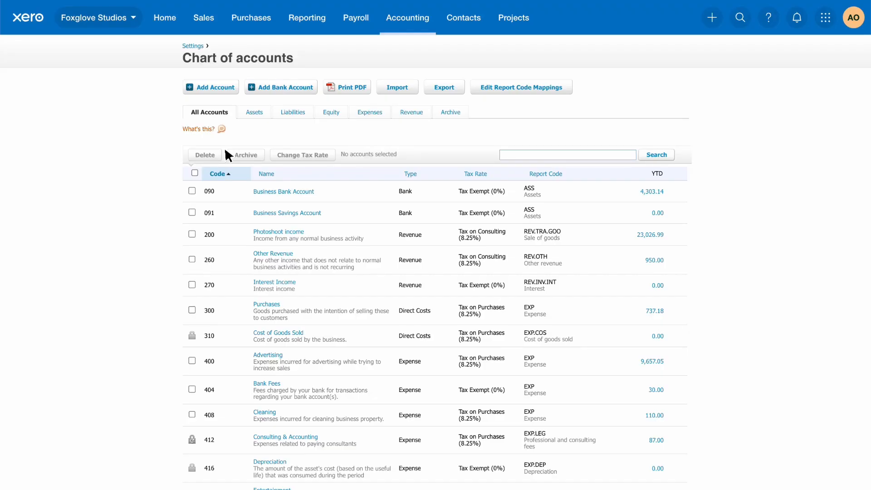
click(192, 284)
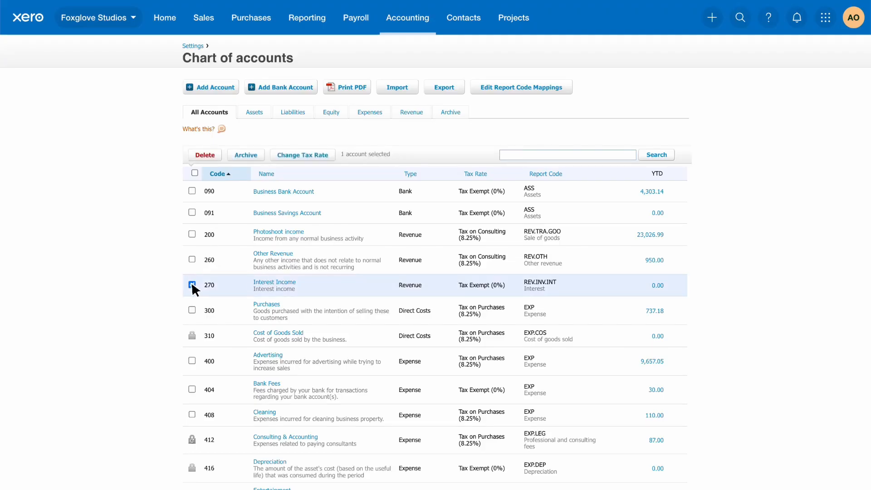
click(220, 157)
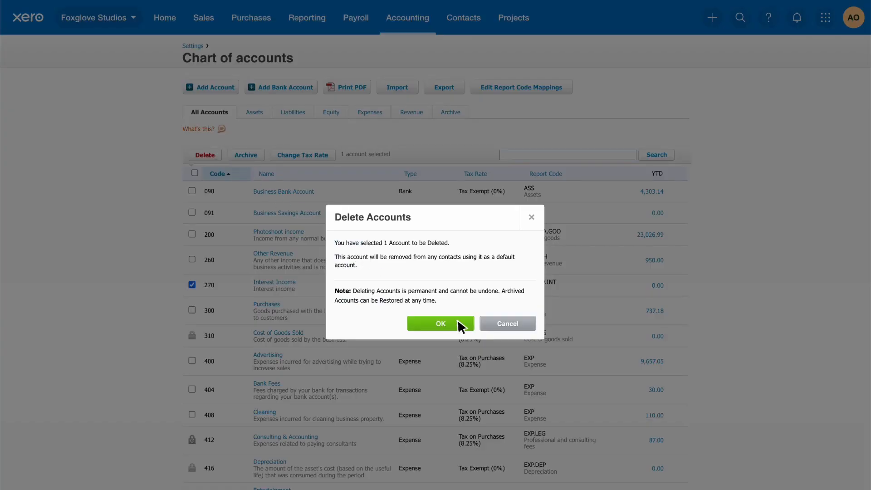
click(459, 324)
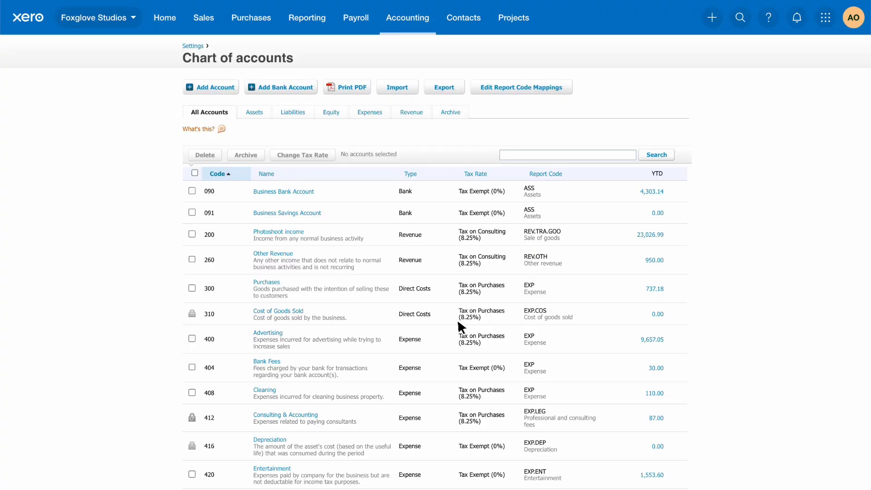
Change the tax rate of the Purchases, Advertising and Cleaning accounts to Tax on expenses (20%).
click(192, 289)
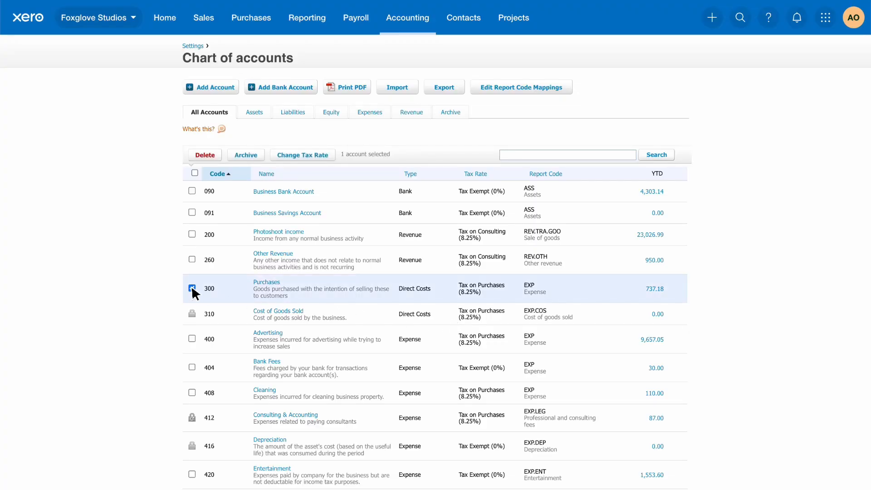
click(192, 338)
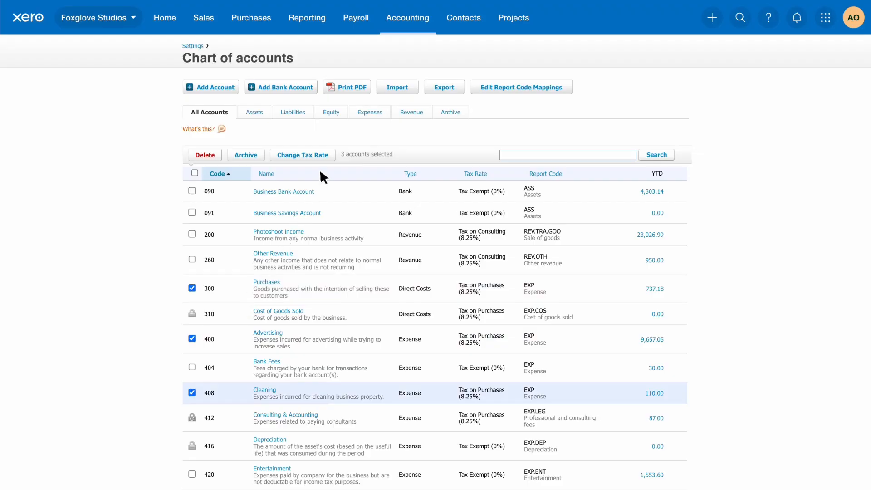
click(330, 155)
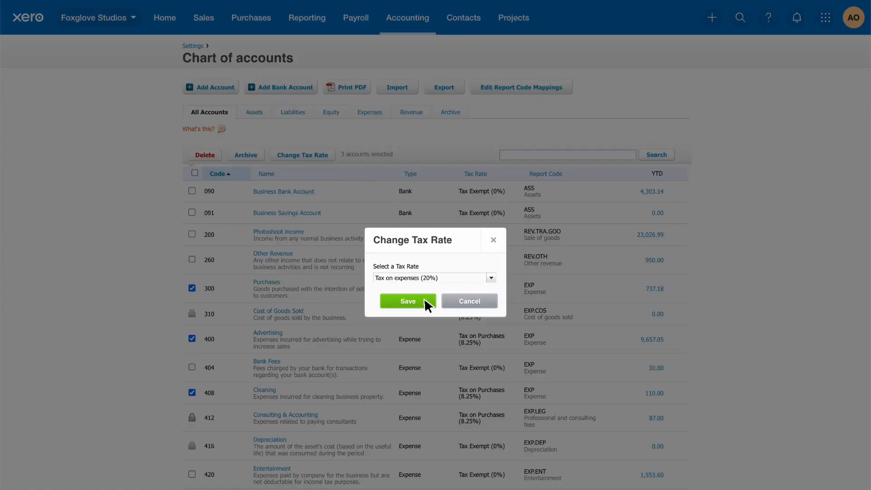
click(408, 301)
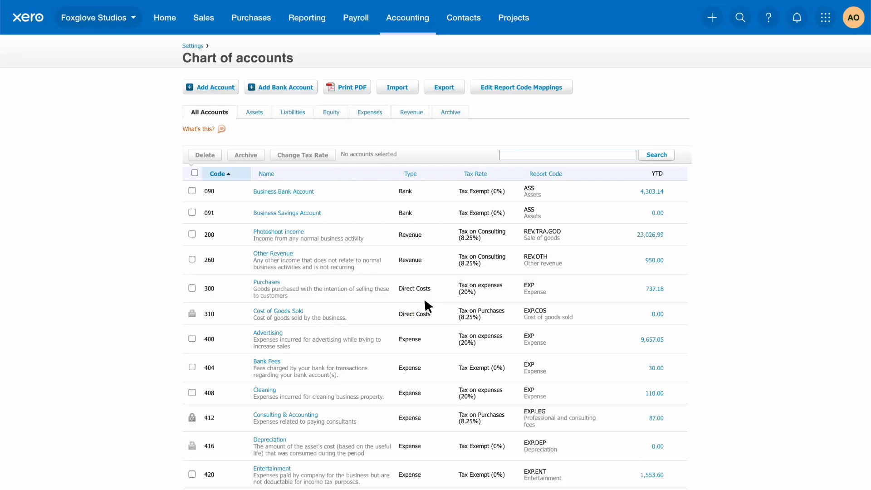